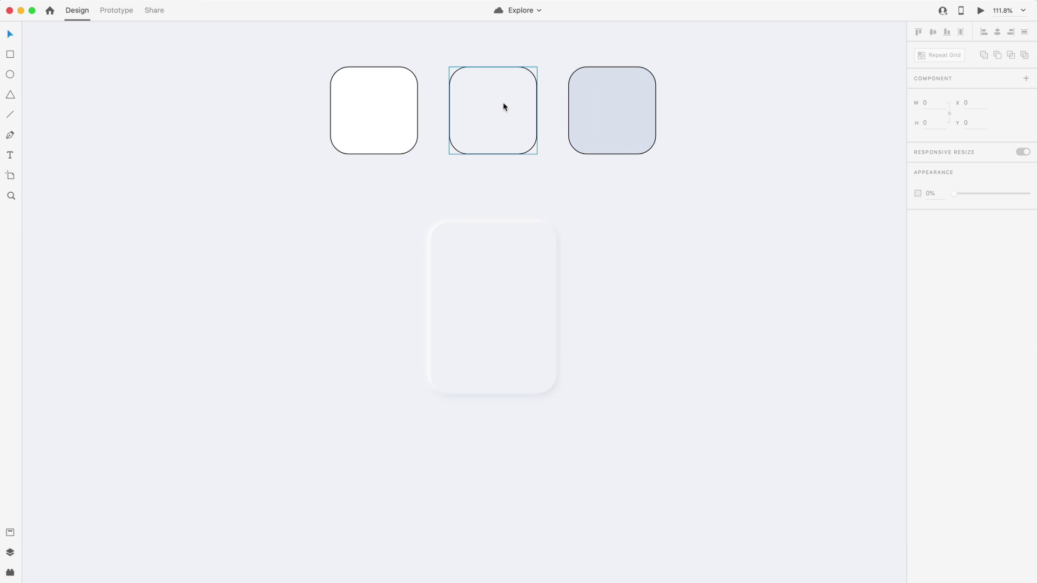
Inspect the tall card and the white, middle and blue-grey squares' size, fill and shadow settings
click(489, 310)
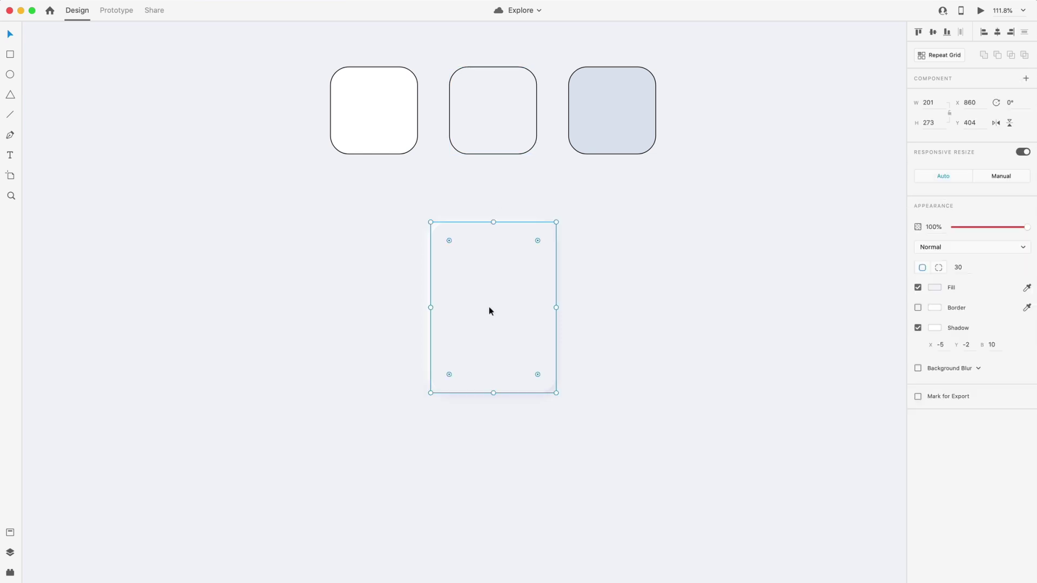
click(655, 278)
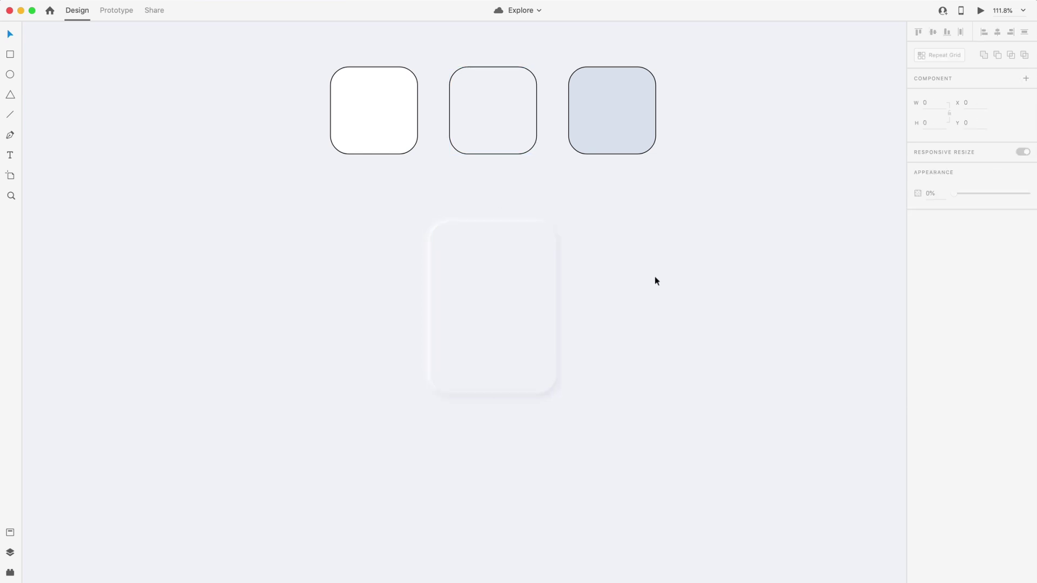
click(490, 105)
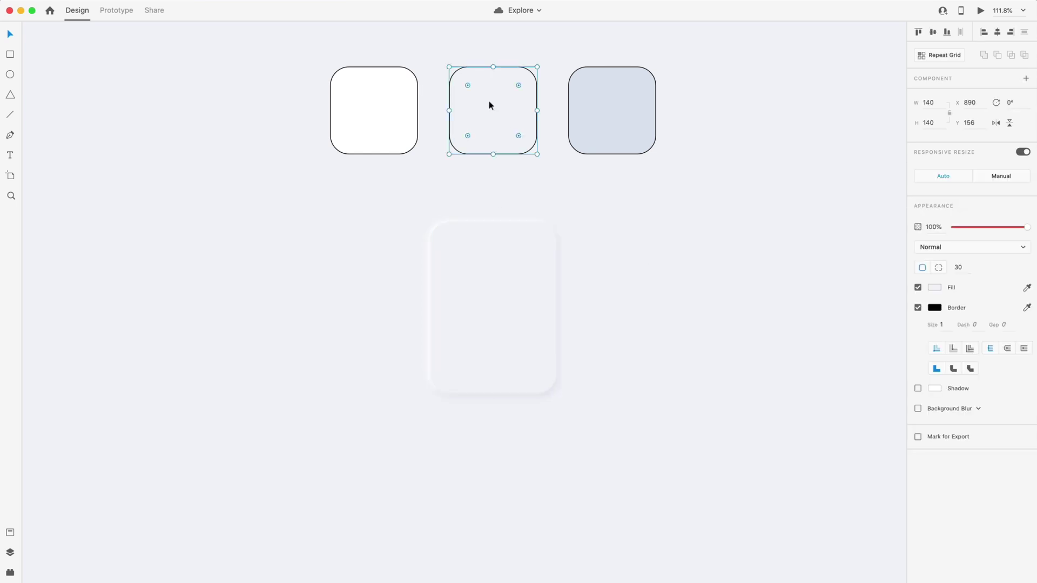
click(386, 136)
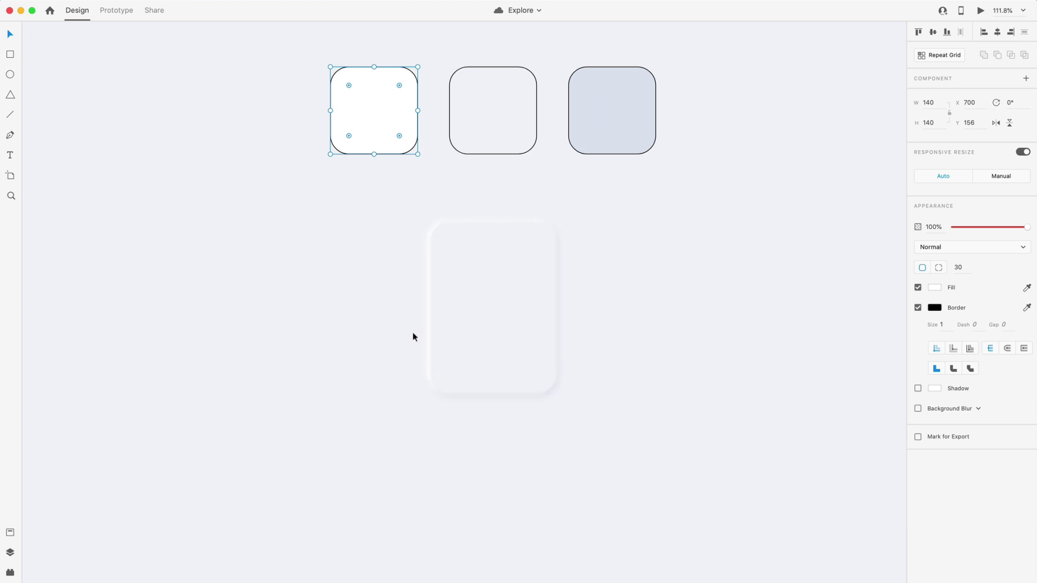
click(590, 139)
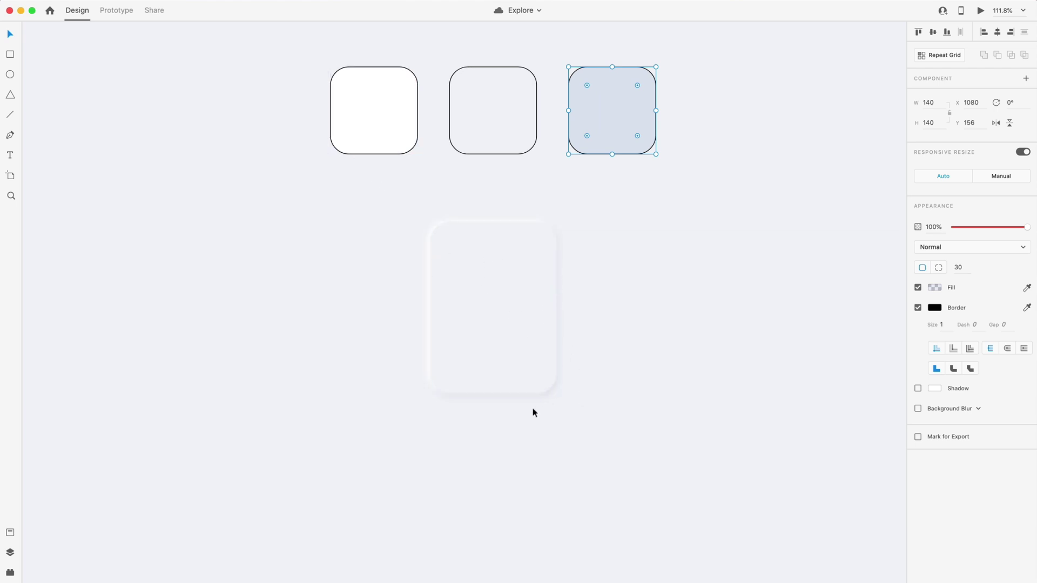
Alt-drag a duplicate of the tall card to its right
click(626, 346)
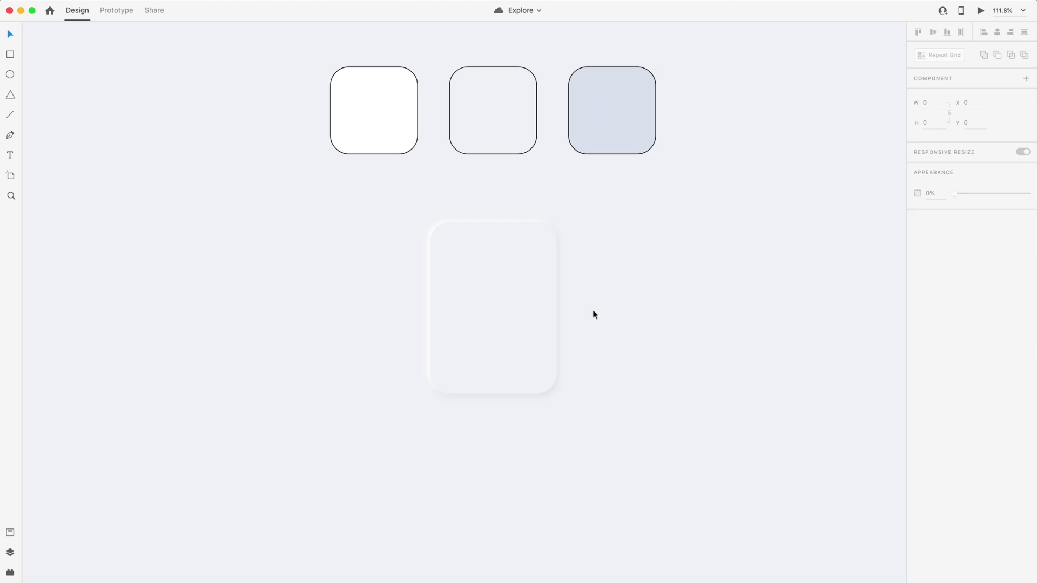
drag(489, 309, 633, 312)
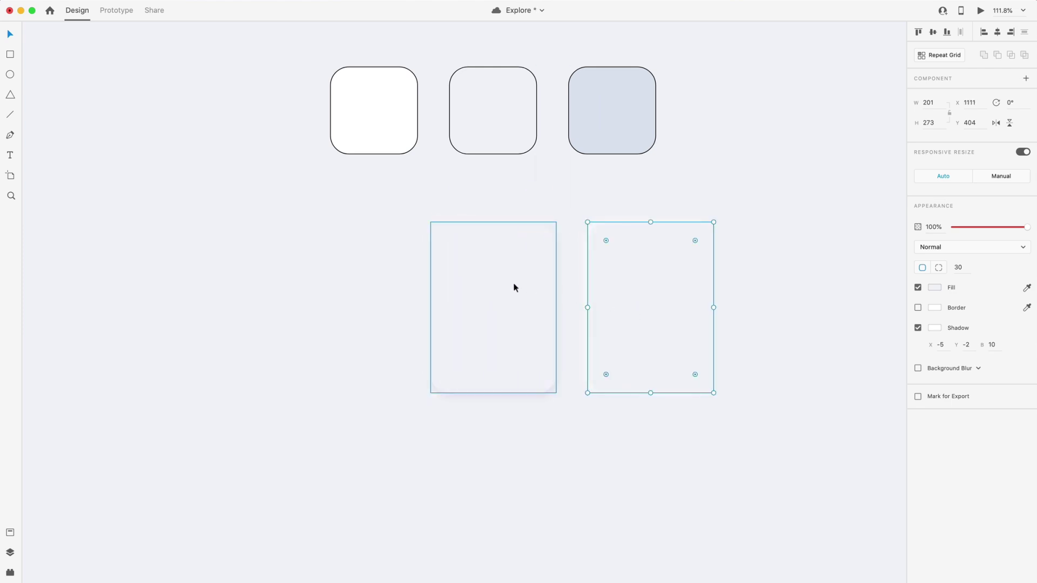
click(753, 308)
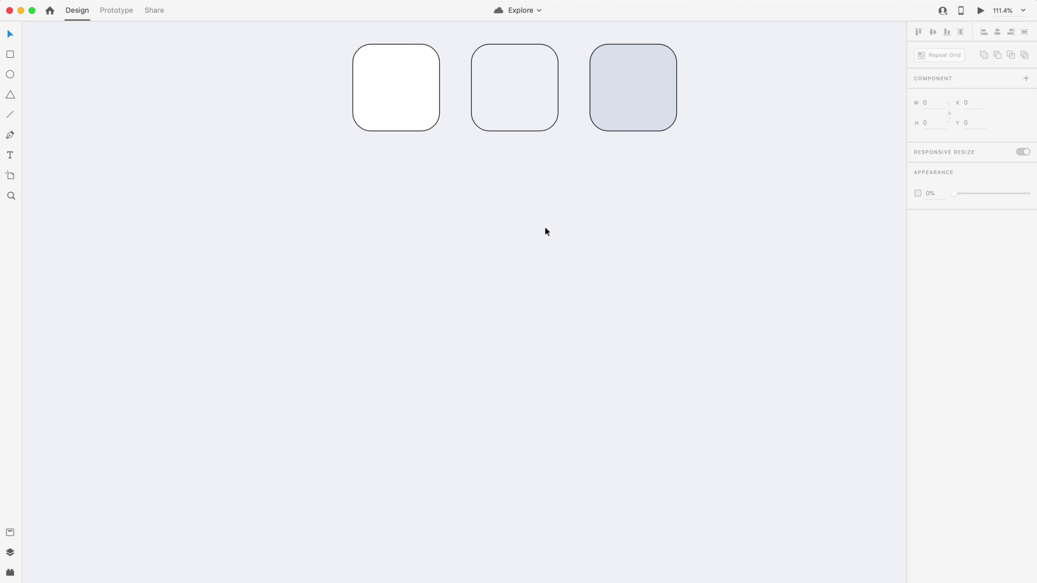
Draw a 195×195 square centred below the middle square
click(10, 54)
drag(424, 209, 543, 328)
key(v)
drag(506, 276, 538, 296)
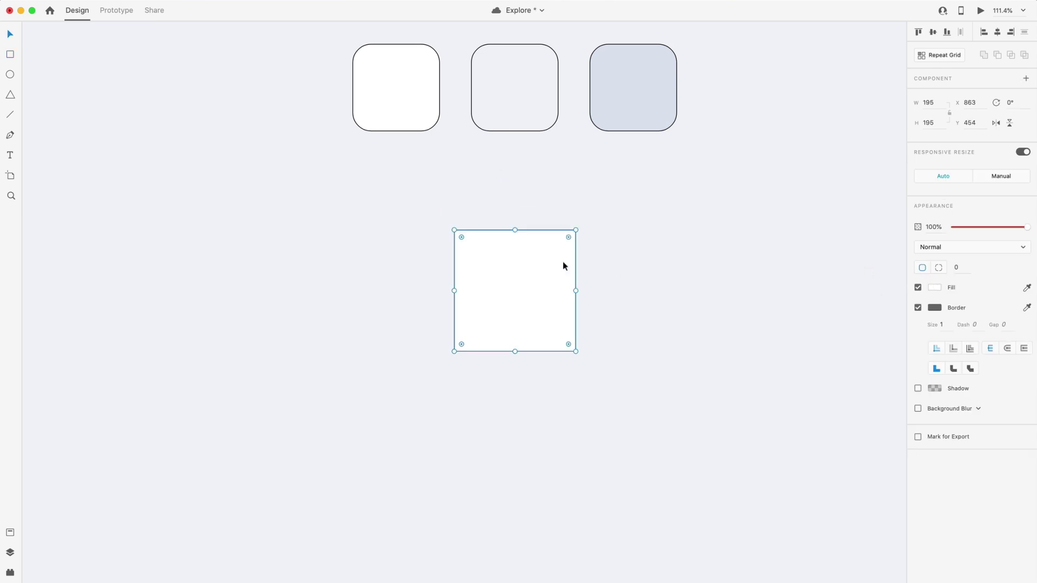
Round the square's corners to 31, remove its border, and check its #F2F3F7 fill
drag(568, 238, 557, 248)
click(918, 307)
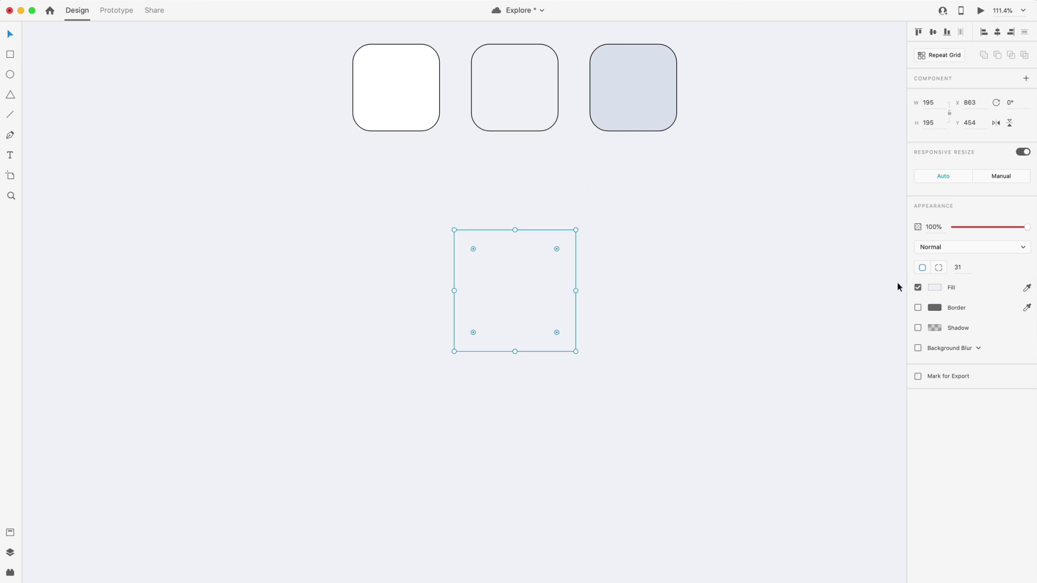
click(934, 287)
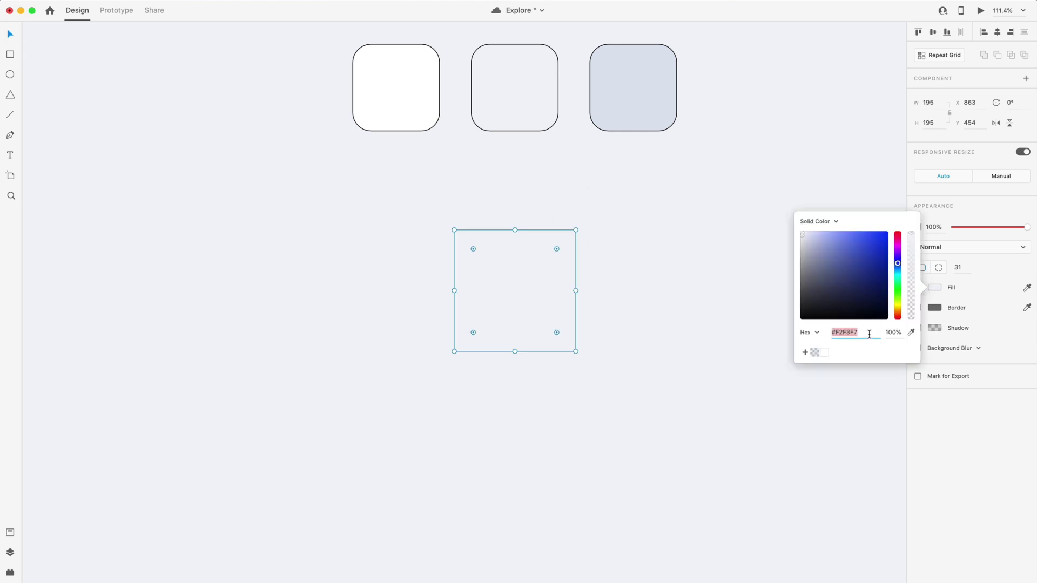
Add a drop shadow to the new square, colour-sampled #DDE4EF from the blue-grey square
click(602, 204)
click(917, 328)
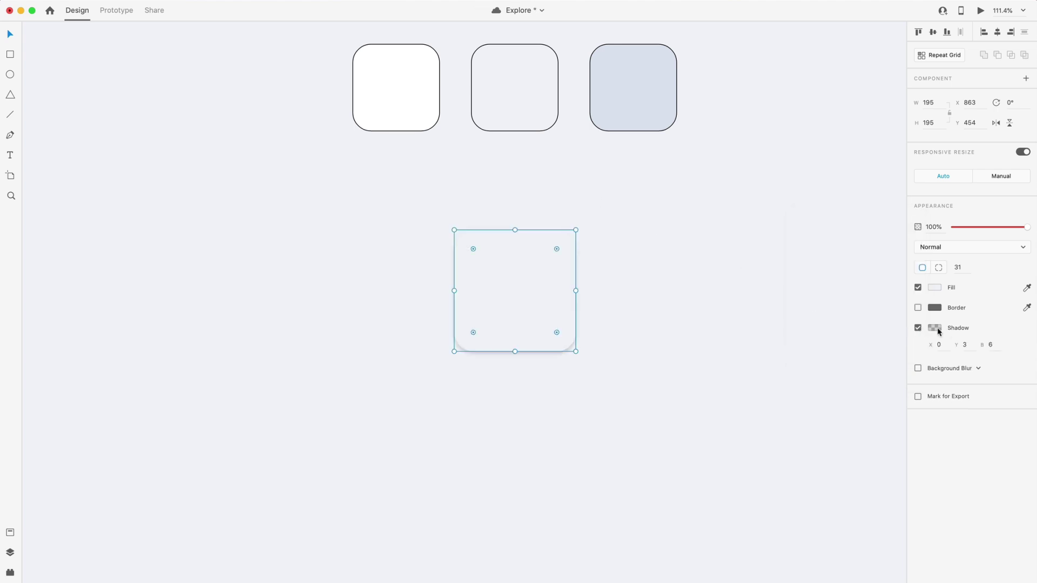
click(935, 328)
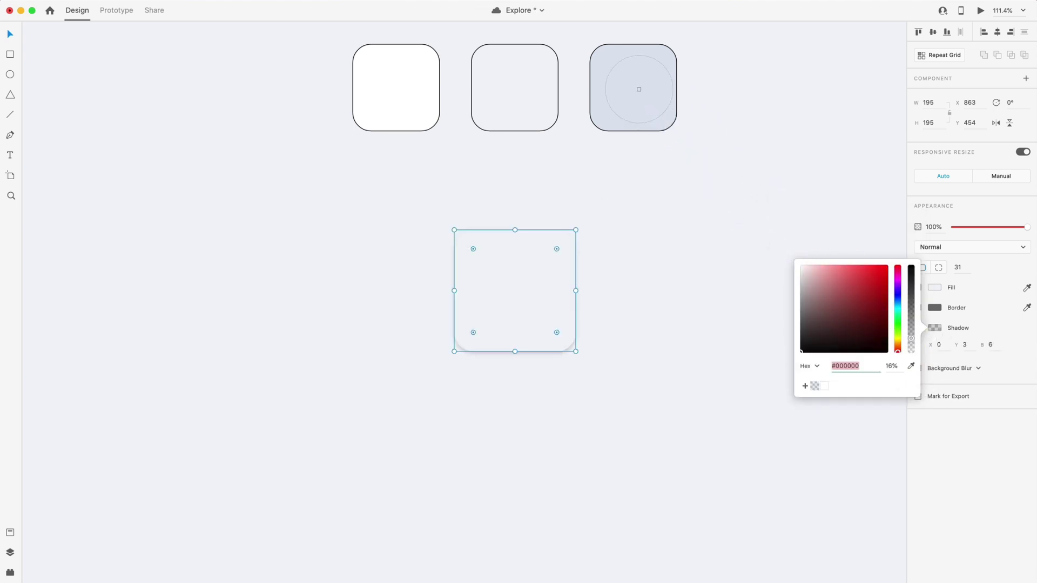
click(637, 91)
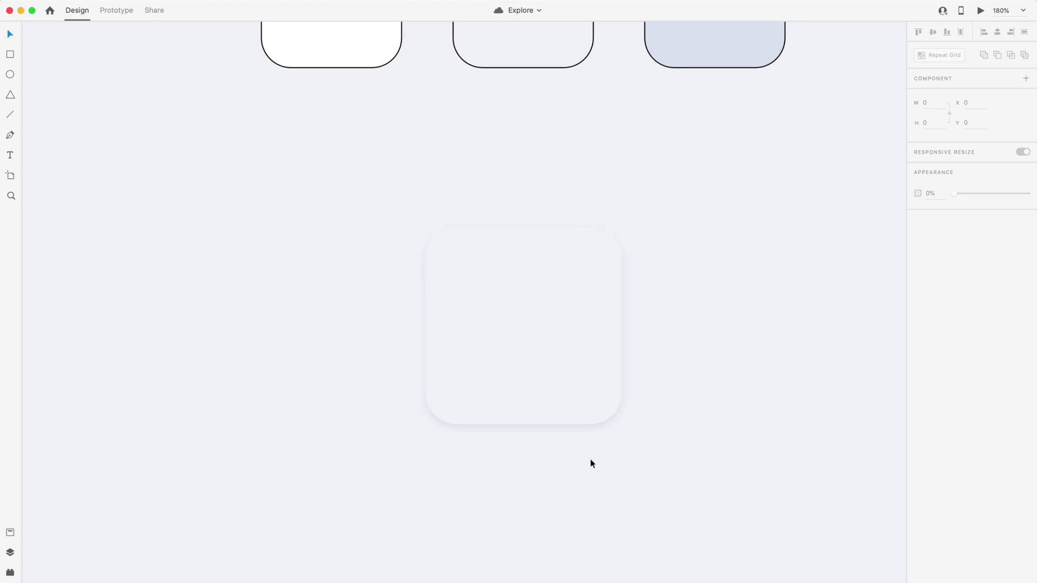
Set the square's shadow to X 5, Y 2 and blur 10
scroll(590, 459, up, 2)
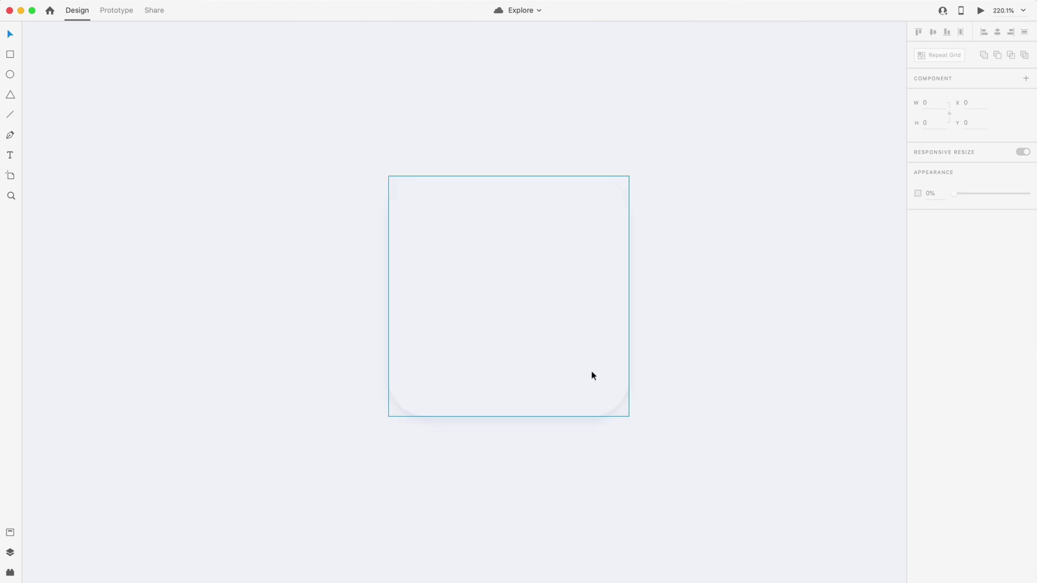
click(565, 357)
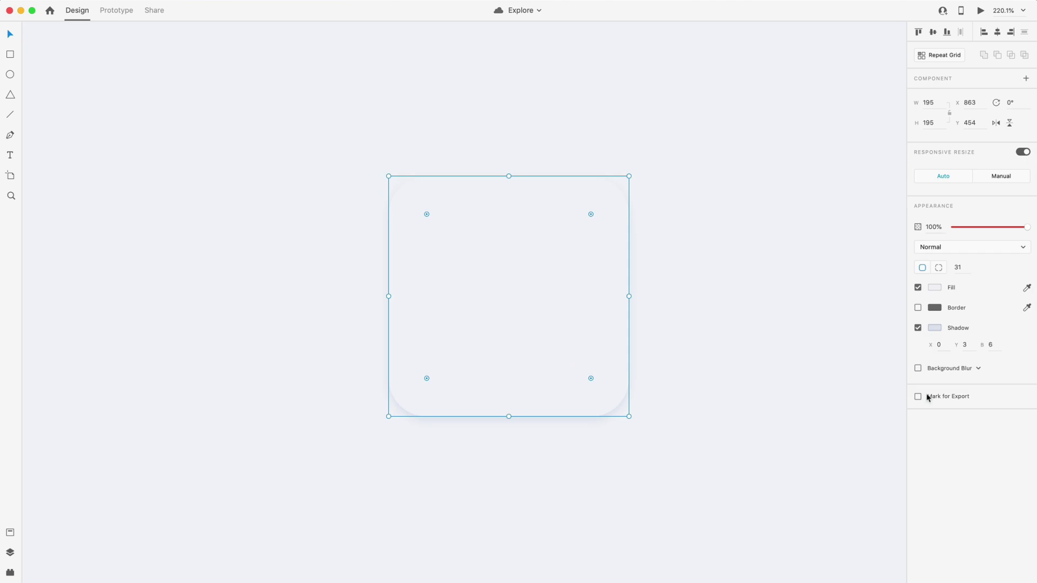
click(948, 344)
text(5)
key(Tab)
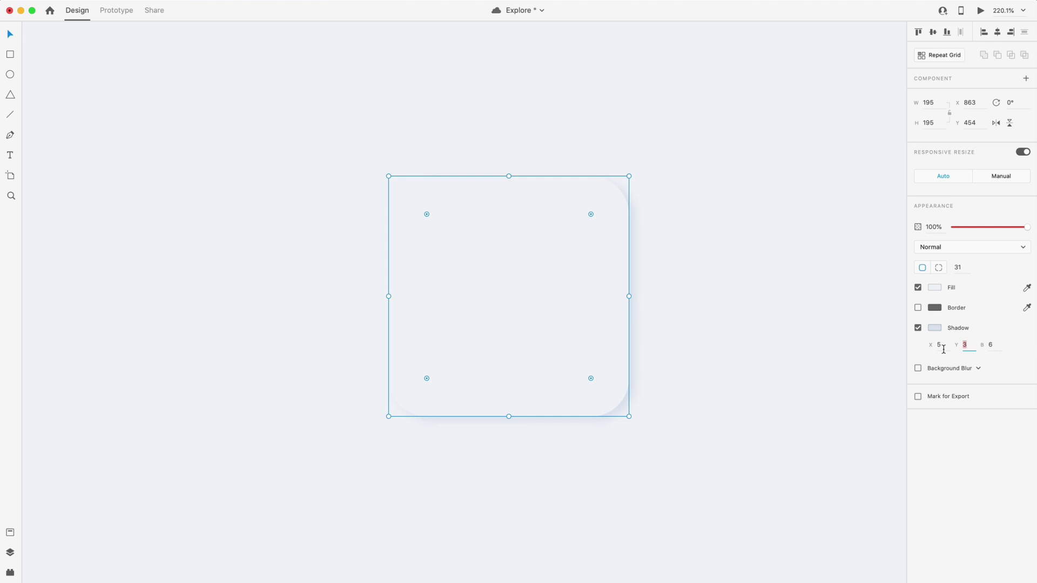
text(2)
key(Tab)
text(10)
key(Return)
Compare shadow vertical offsets of 5 and 2 on the canvas, keeping Y at 2
click(854, 324)
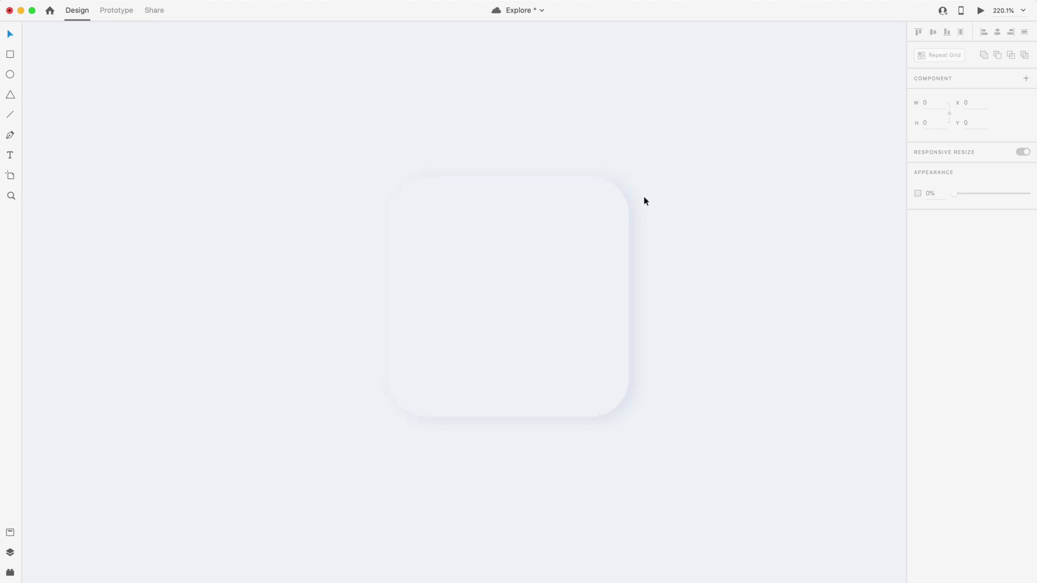
click(602, 378)
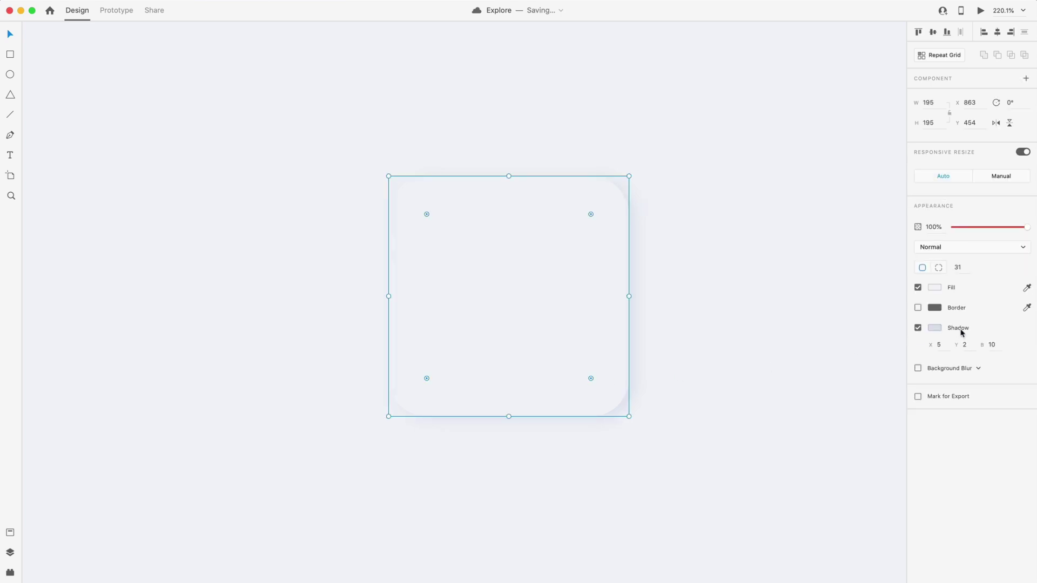
click(974, 343)
click(725, 327)
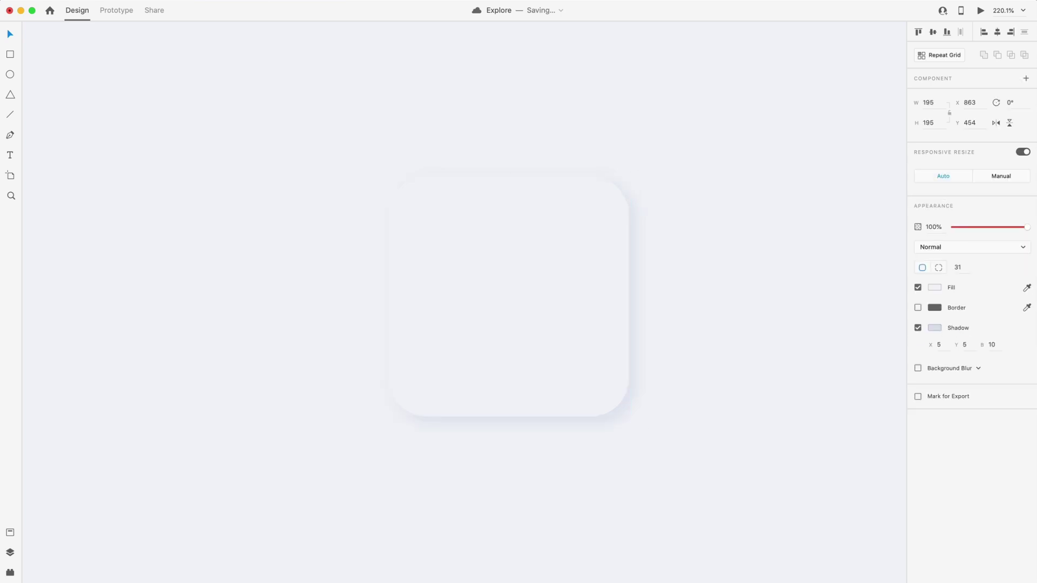
click(555, 314)
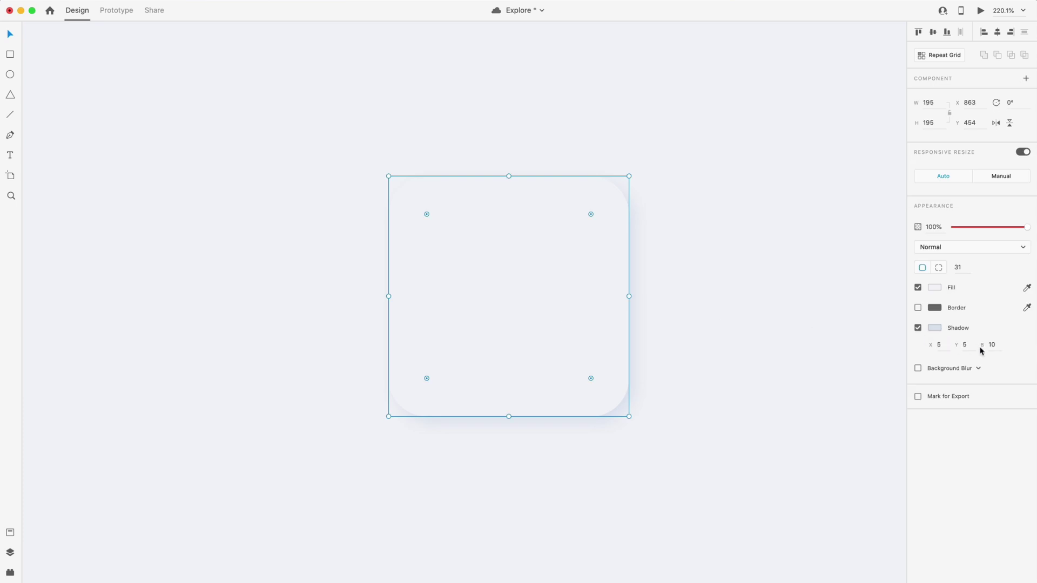
click(972, 343)
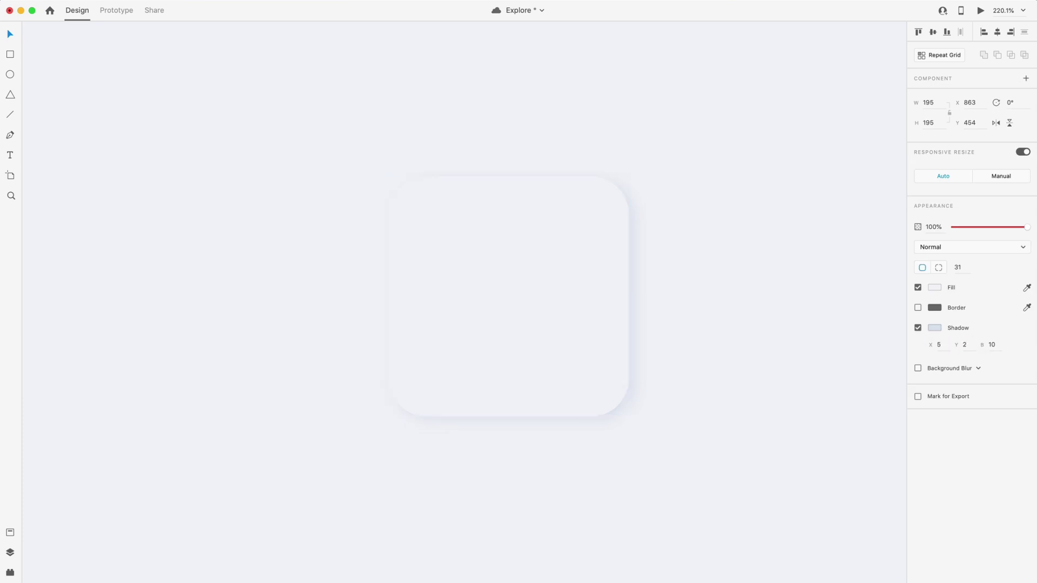
click(781, 349)
click(598, 336)
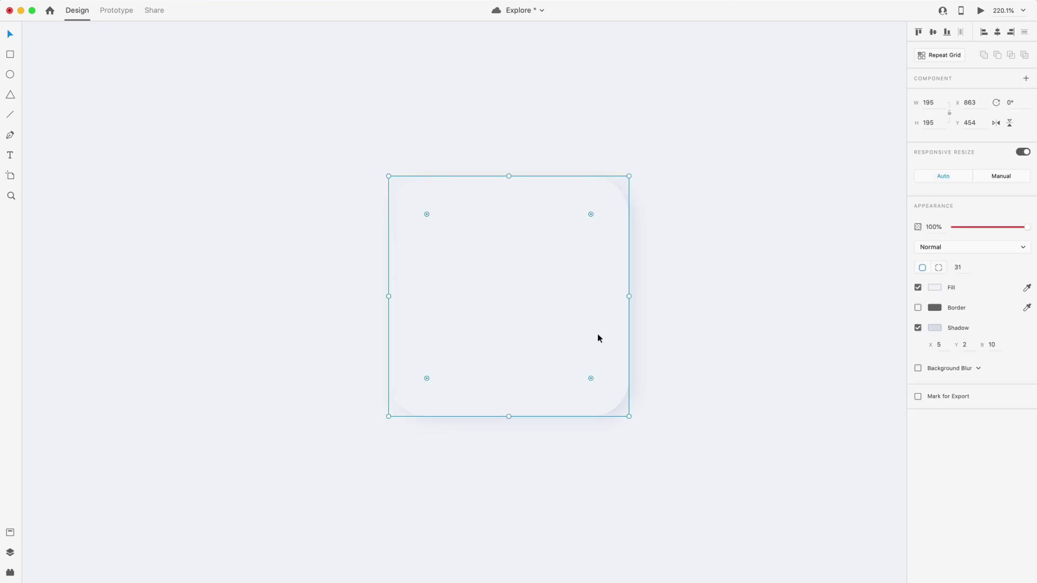
click(809, 367)
scroll(799, 356, down, 5)
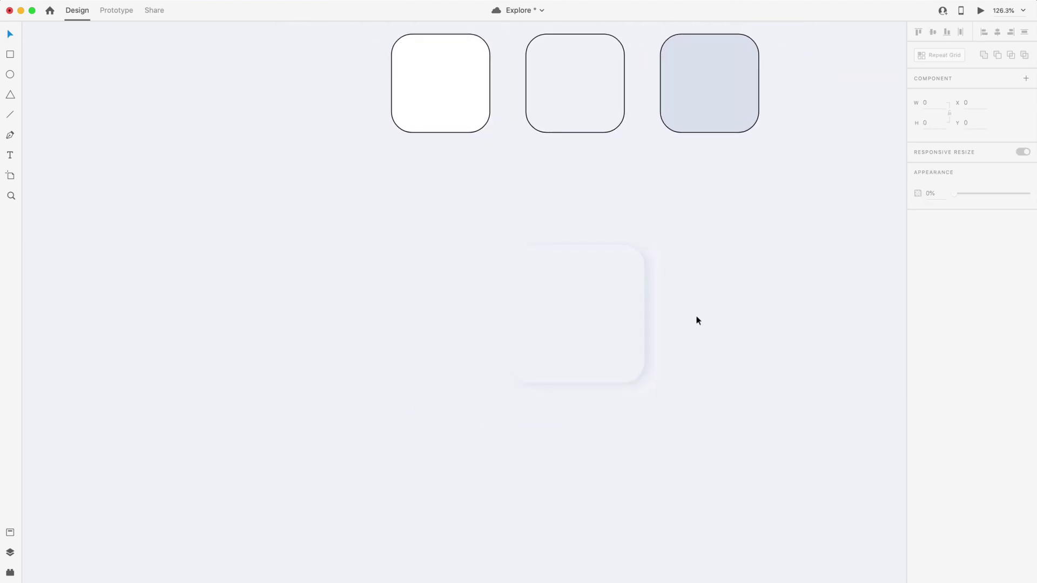
Change the square's shadow colour to white, sampled from the white square
click(574, 324)
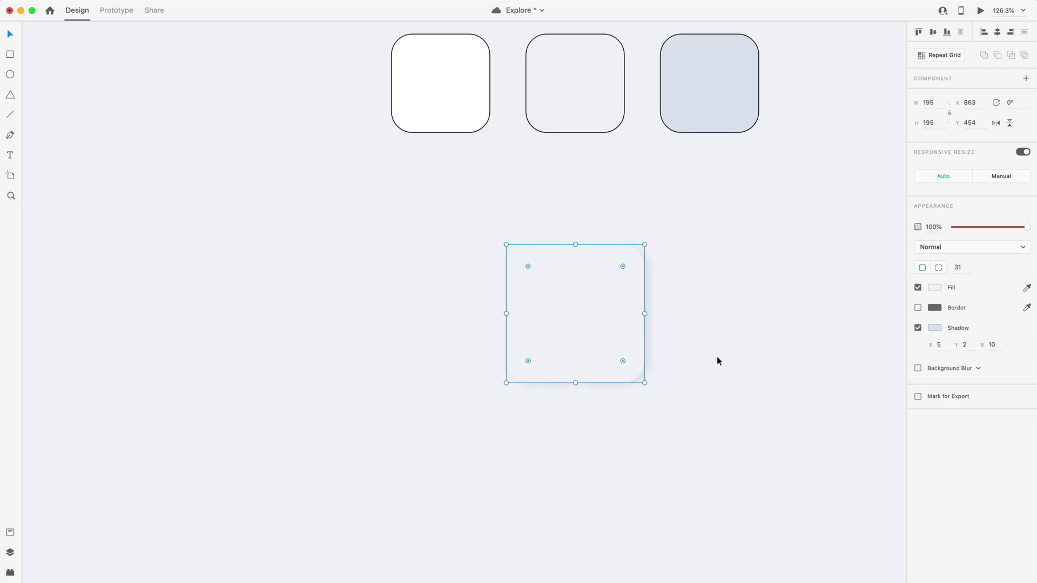
click(932, 327)
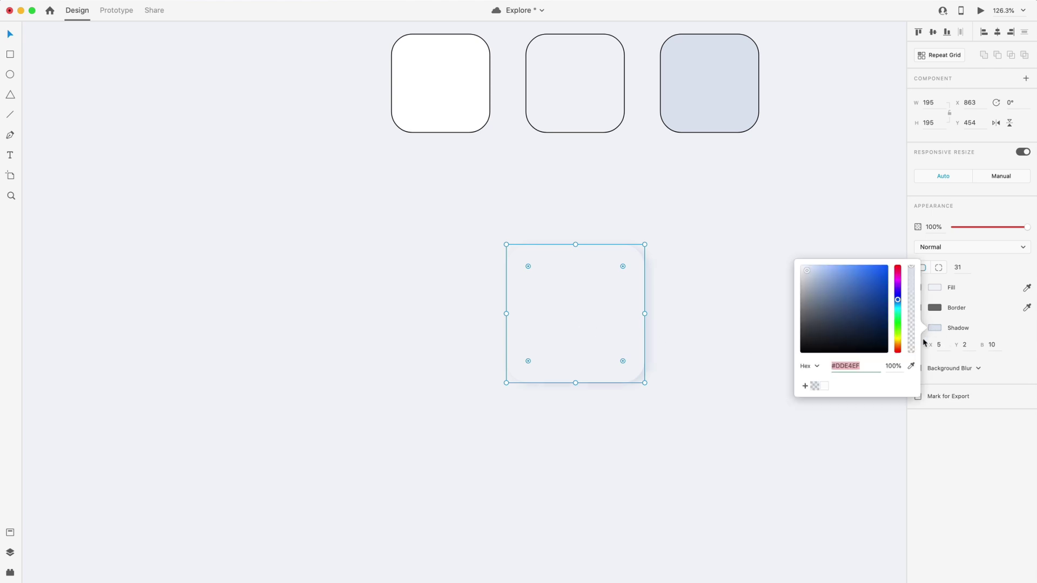
click(912, 367)
click(444, 101)
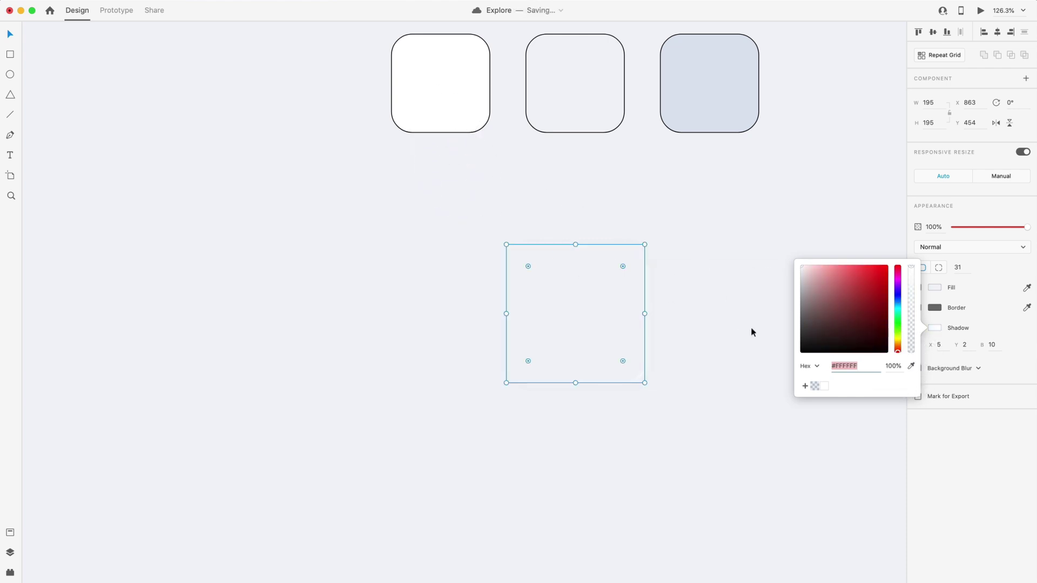
key(Escape)
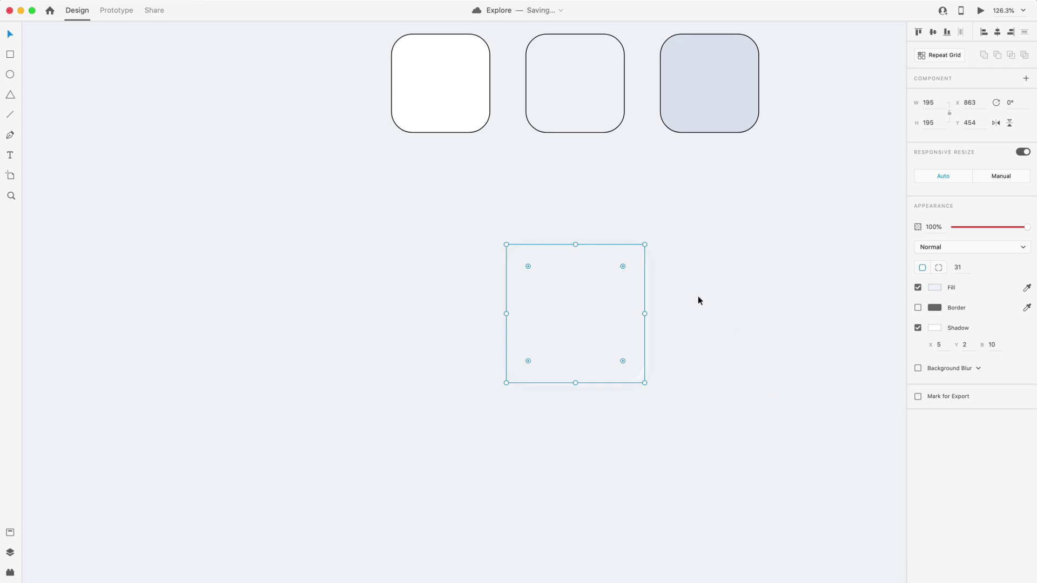
Offset the white shadow to X -2 and Y -5
click(942, 345)
text(-2)
key(Tab)
text(-5)
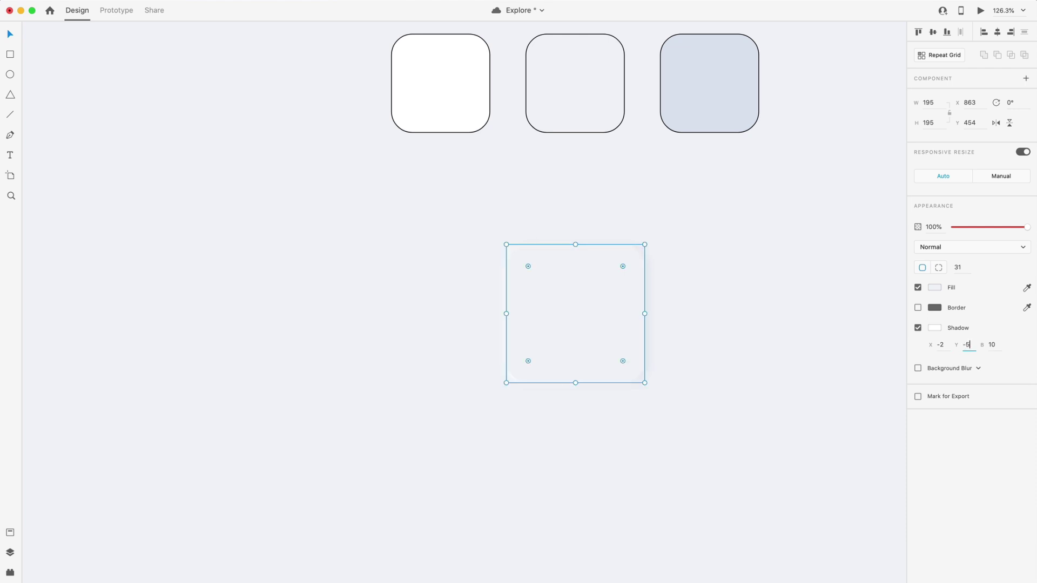
key(Return)
click(814, 371)
Pan and zoom across the blue and pink artboards, inspecting the pink artboard's shadowed square
scroll(580, 424, up, 2)
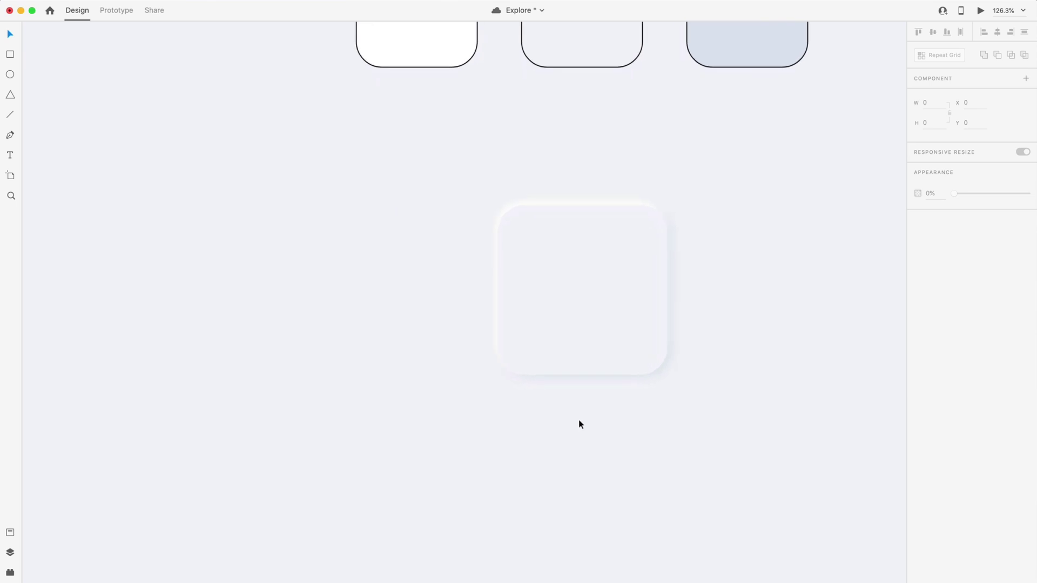
scroll(579, 425, up, 3)
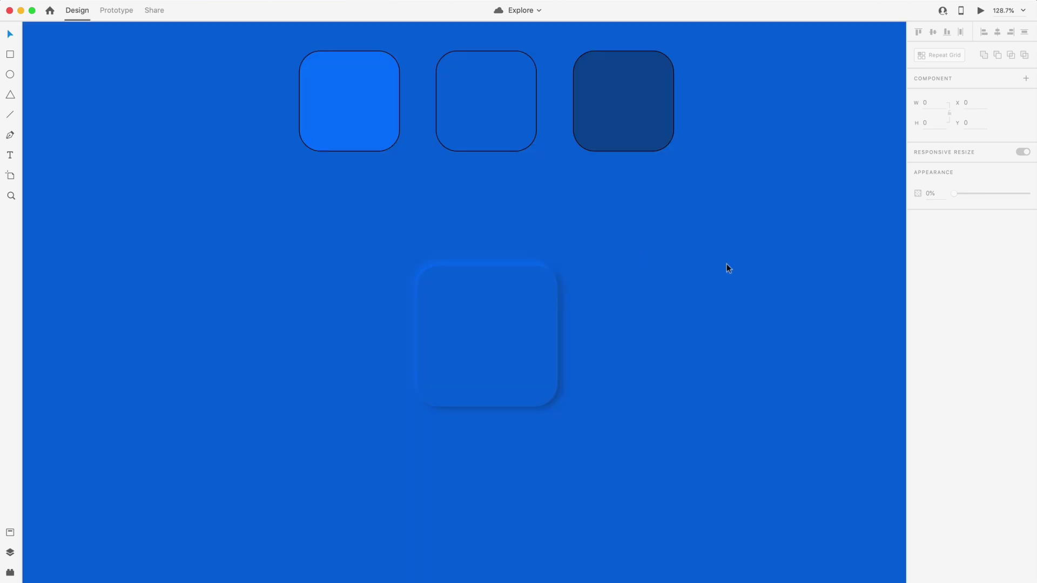
scroll(743, 273, down, 1)
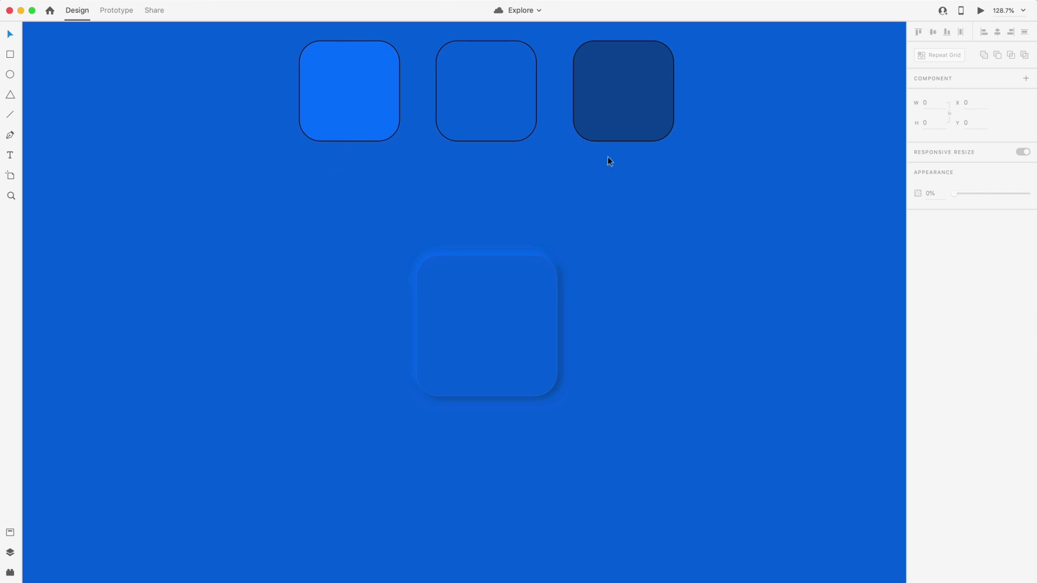
scroll(428, 234, down, 3)
scroll(556, 268, right, 10)
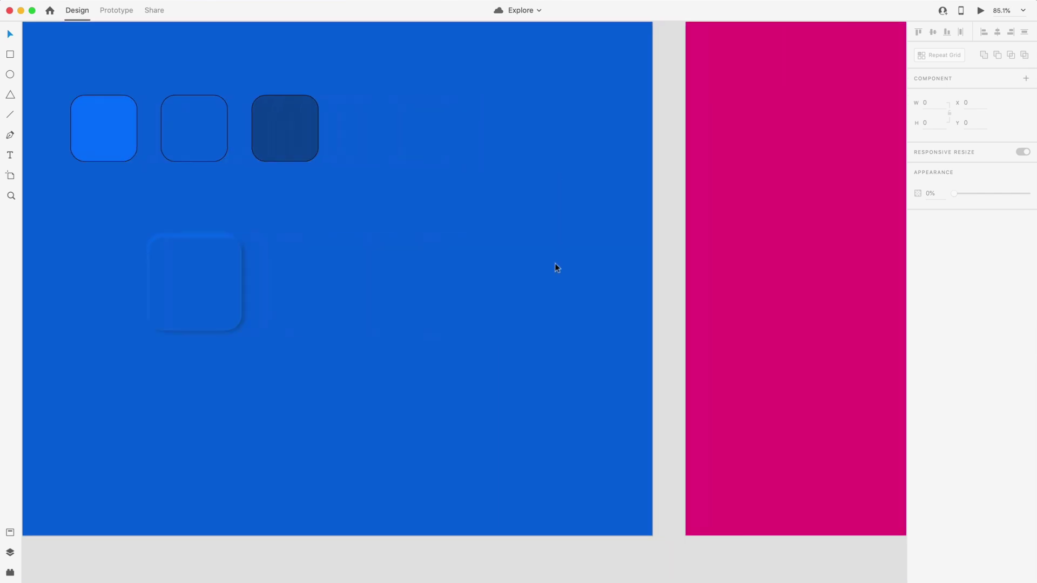
scroll(631, 246, up, 2)
scroll(630, 242, up, 4)
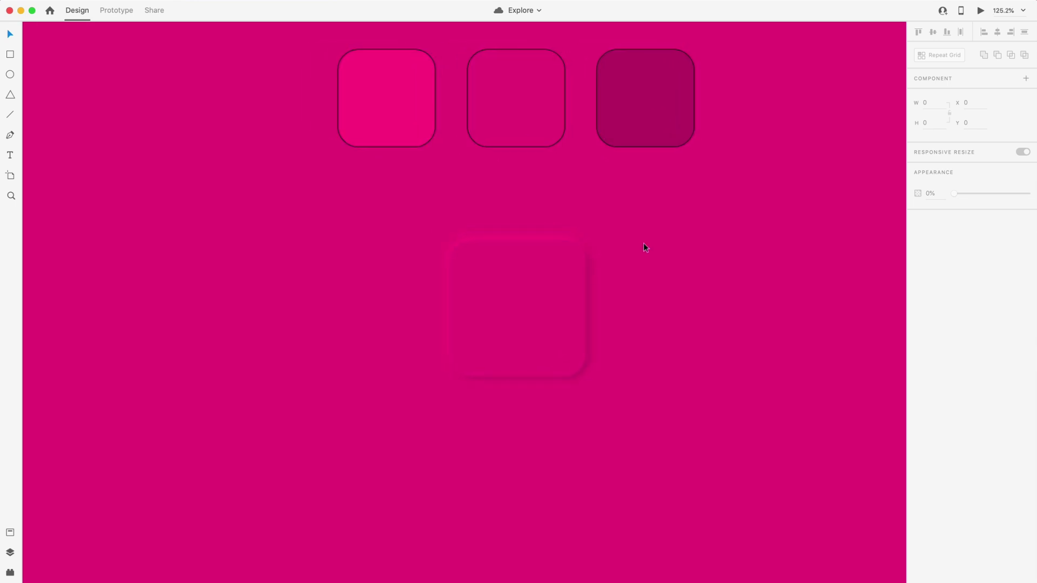
scroll(643, 242, right, 2)
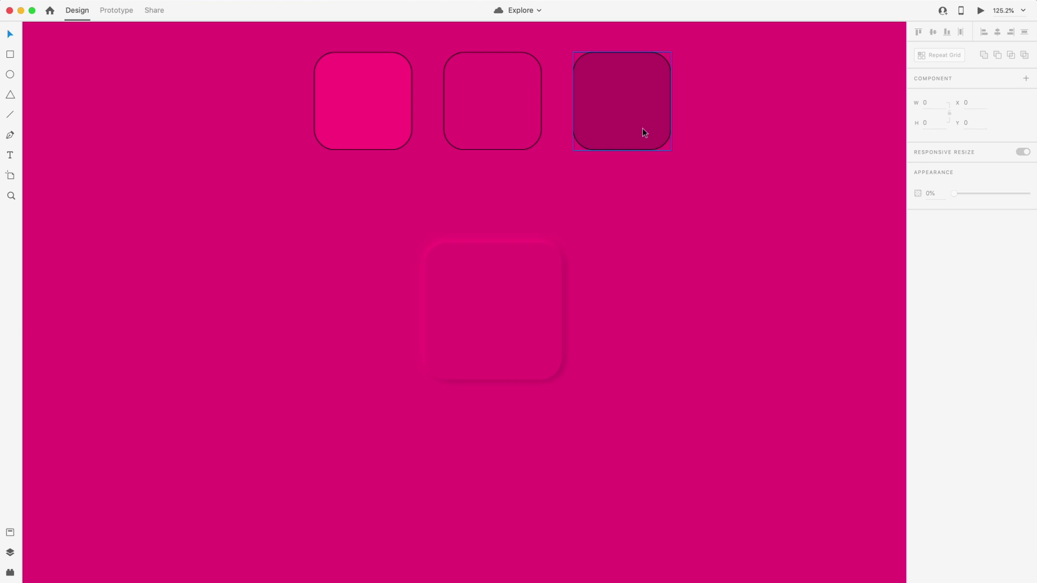
click(522, 326)
click(642, 292)
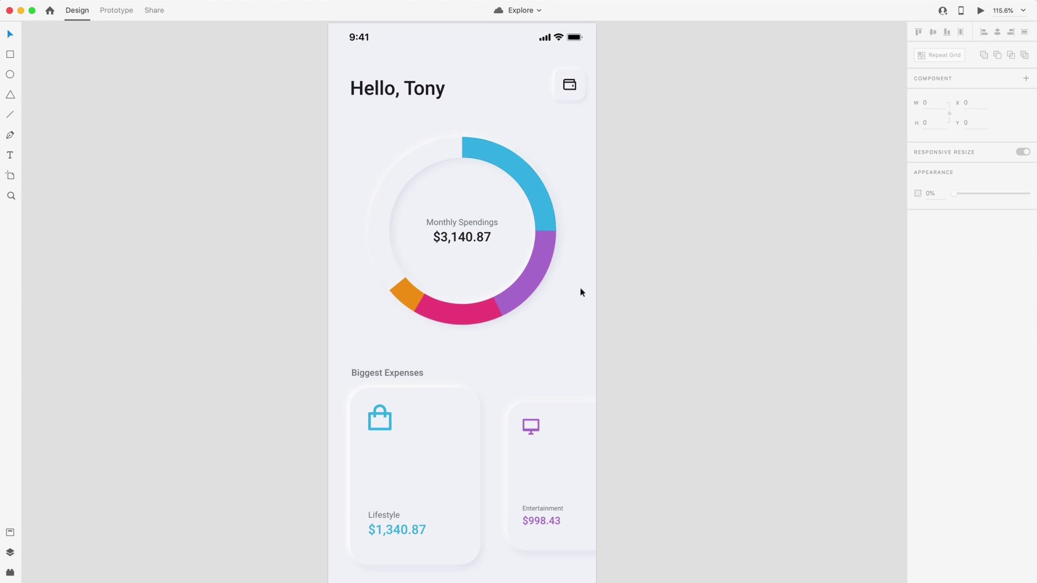
scroll(610, 264, down, 1)
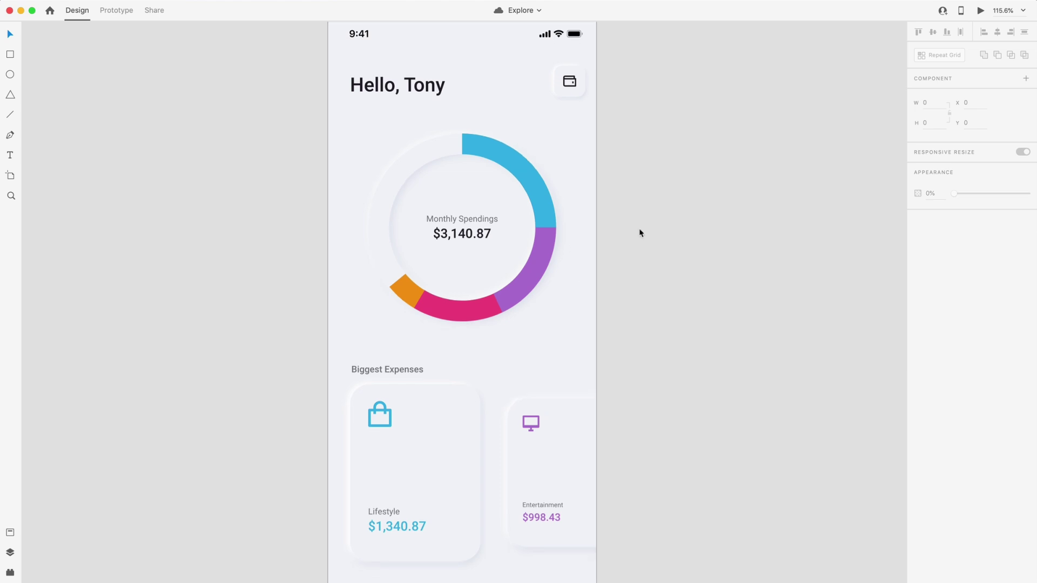